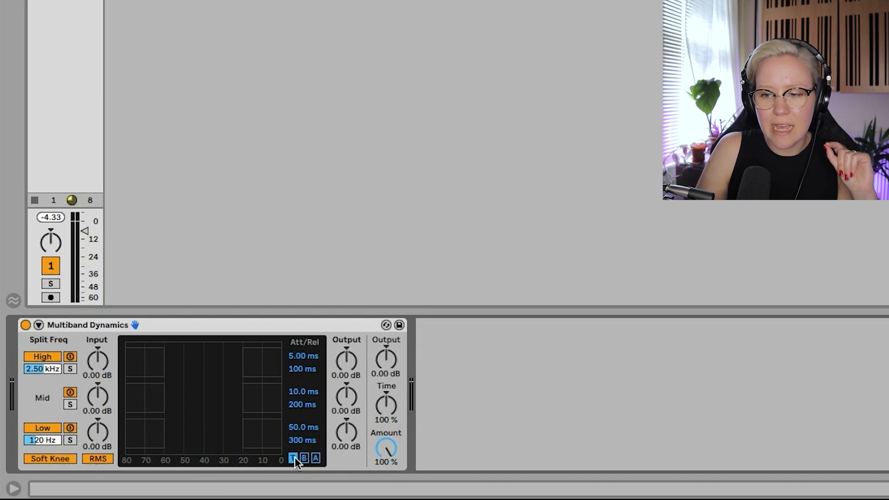
Examine the time, below and above parameters of all Multiband Dynamics bands and show the help text view
{"action": "left_click", "coordinate": [303, 458]}
{"action": "left_click", "coordinate": [314, 458]}
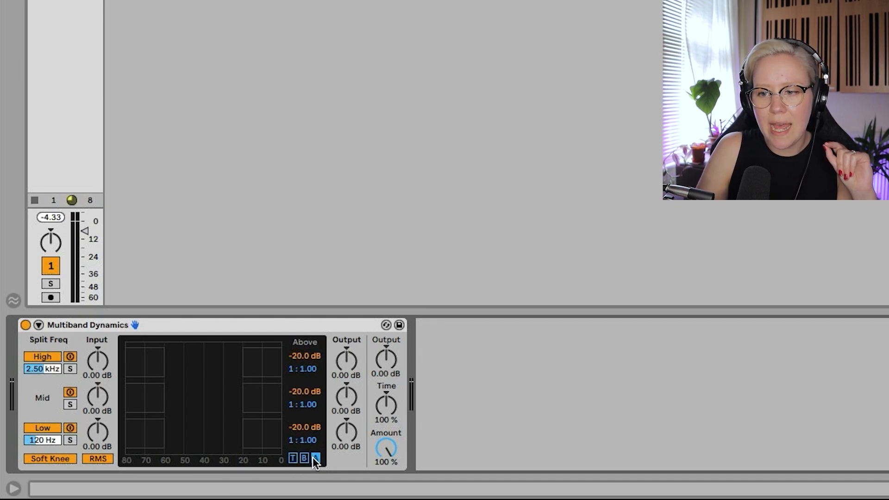
{"action": "left_click", "coordinate": [292, 457]}
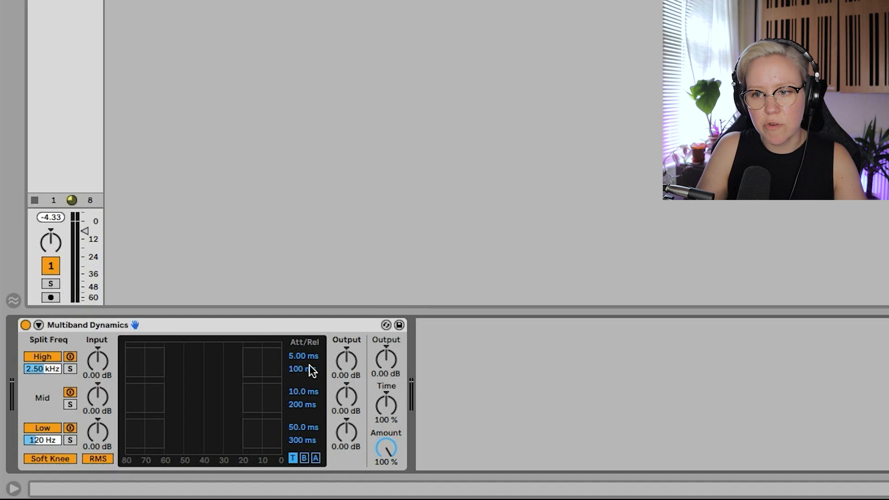
{"action": "left_click", "coordinate": [304, 458]}
{"action": "left_click", "coordinate": [317, 458]}
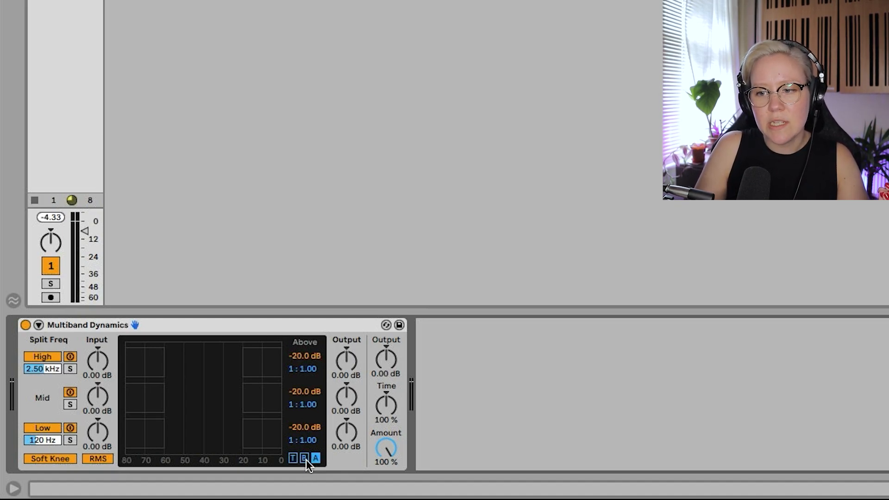
{"action": "left_click", "coordinate": [307, 460]}
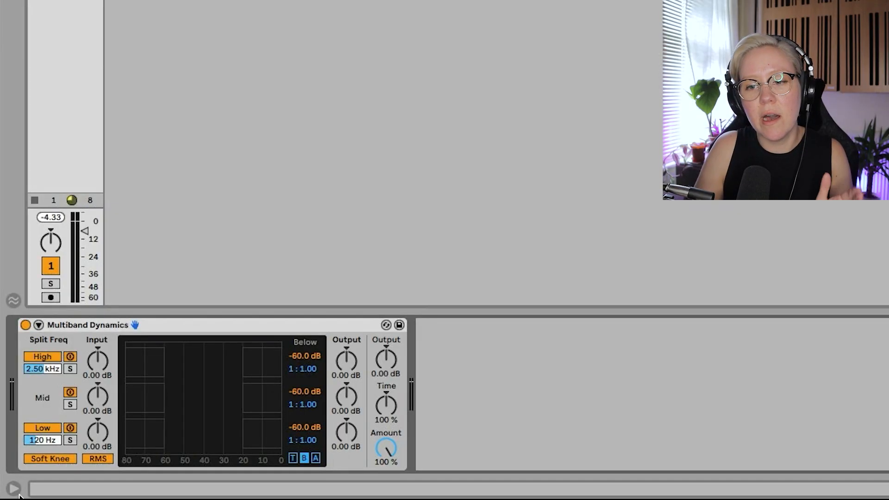
{"action": "left_click", "coordinate": [18, 495]}
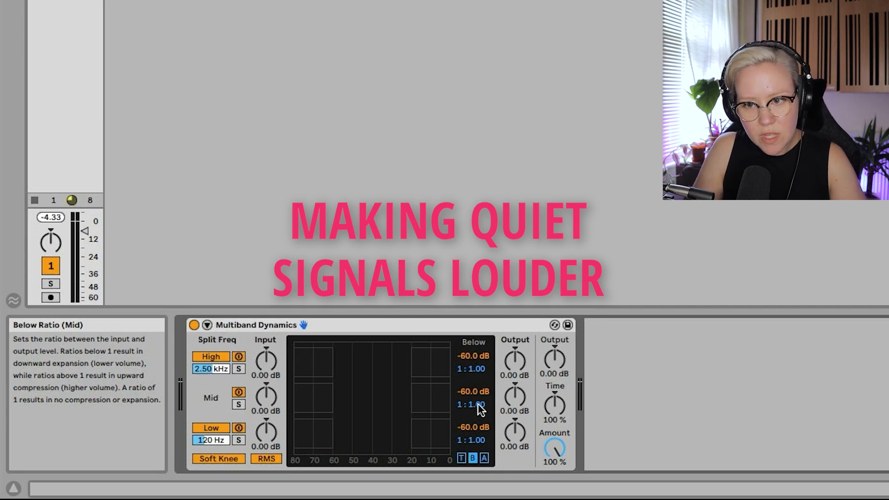
Set the high band's above ratio to 1 : 3.37 and its above threshold to -38.2 dB
{"action": "left_click", "coordinate": [484, 459]}
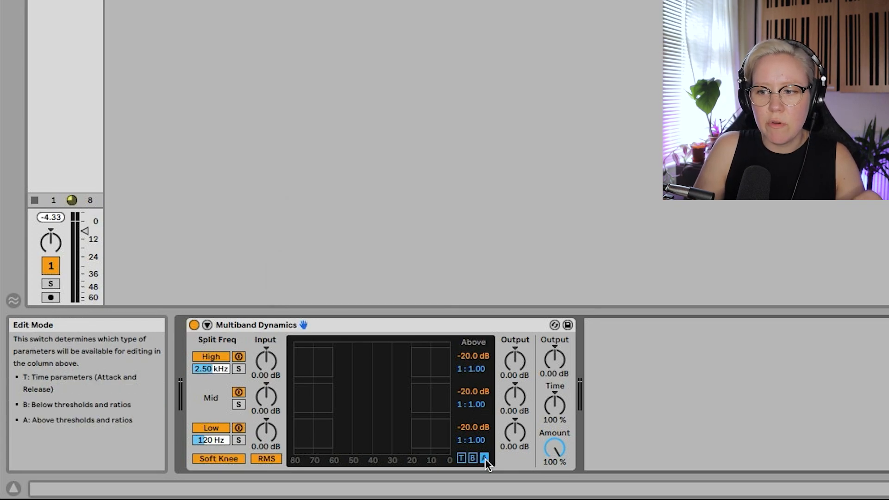
{"action": "left_click", "coordinate": [471, 372]}
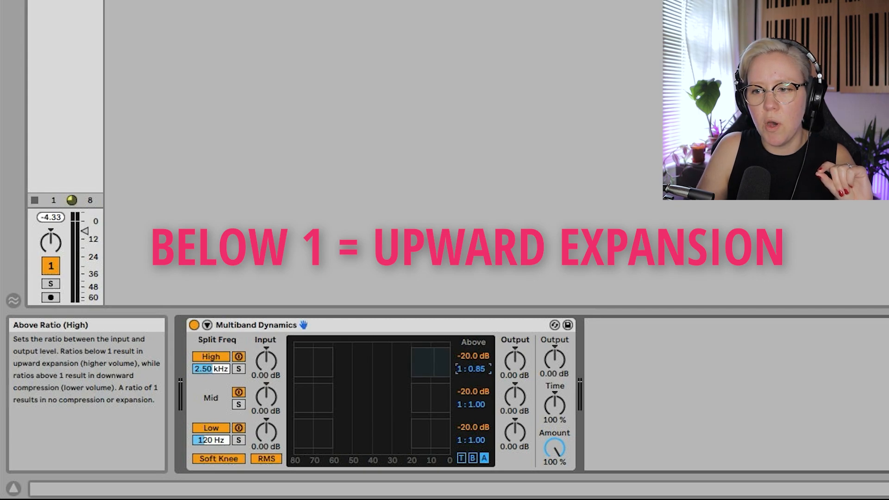
{"action": "mouse_move", "coordinate": [472, 369]}
{"action": "left_mouse_down"}
{"action": "mouse_move", "coordinate": [472, 344]}
{"action": "mouse_move", "coordinate": [472, 369]}
{"action": "left_mouse_up"}
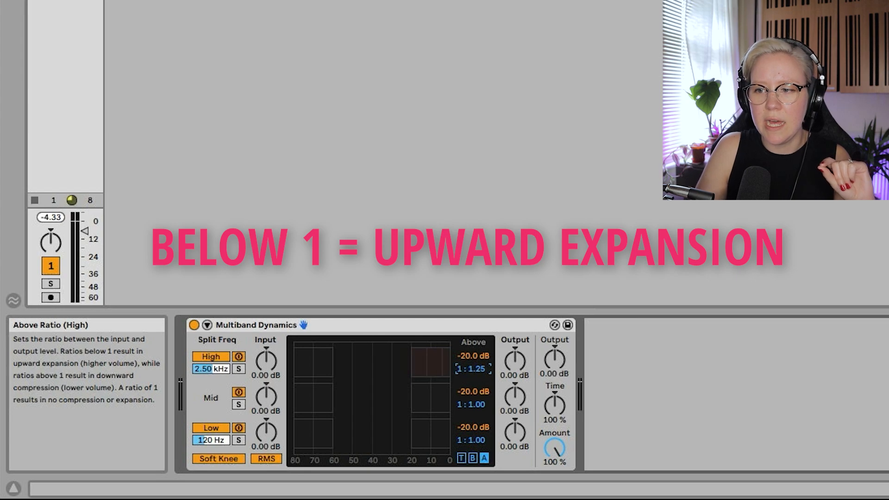
{"action": "left_click_drag", "start_coordinate": [471, 369], "coordinate": [472, 366]}
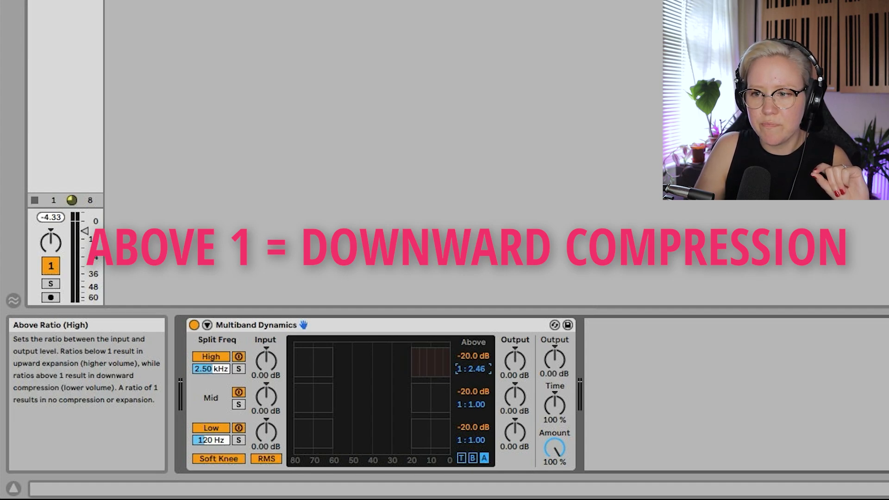
{"action": "left_click_drag", "start_coordinate": [471, 369], "coordinate": [471, 376]}
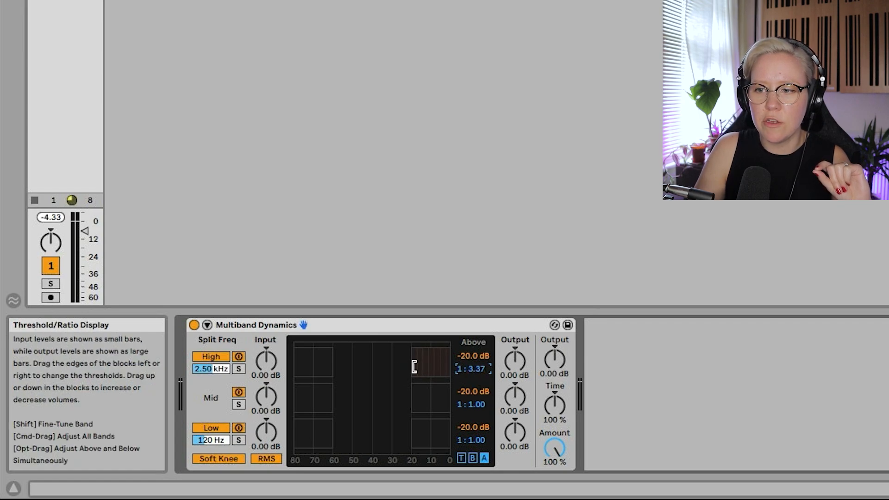
{"action": "left_click_drag", "start_coordinate": [413, 363], "coordinate": [367, 363]}
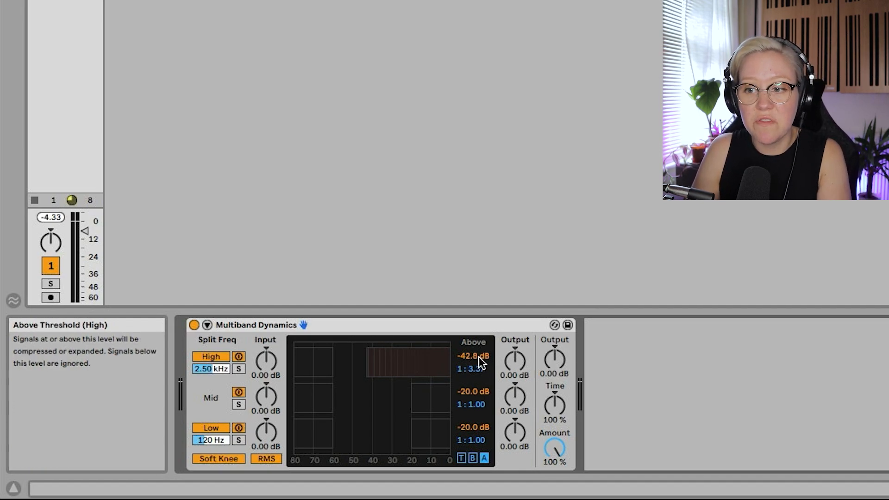
{"action": "left_click_drag", "start_coordinate": [367, 365], "coordinate": [378, 366]}
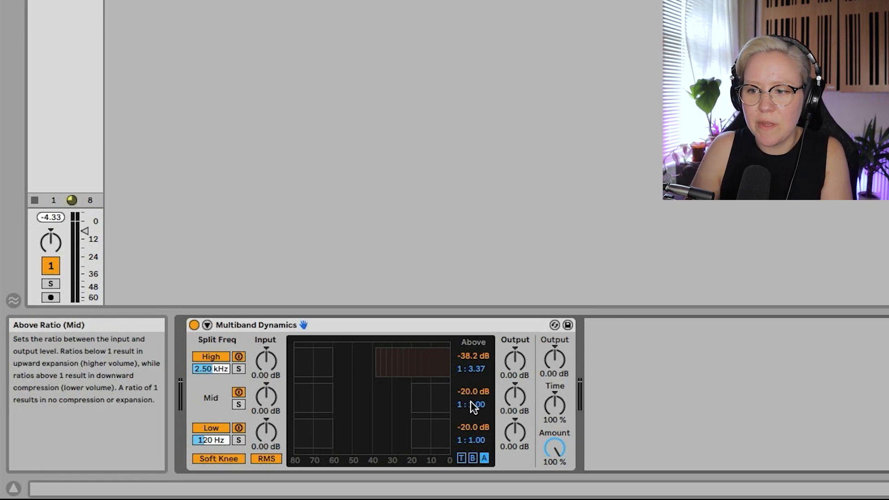
Set the mid band's above ratio to 1 : 1.71 and its above threshold to -33.8 dB
{"action": "left_click_drag", "start_coordinate": [473, 404], "coordinate": [473, 383]}
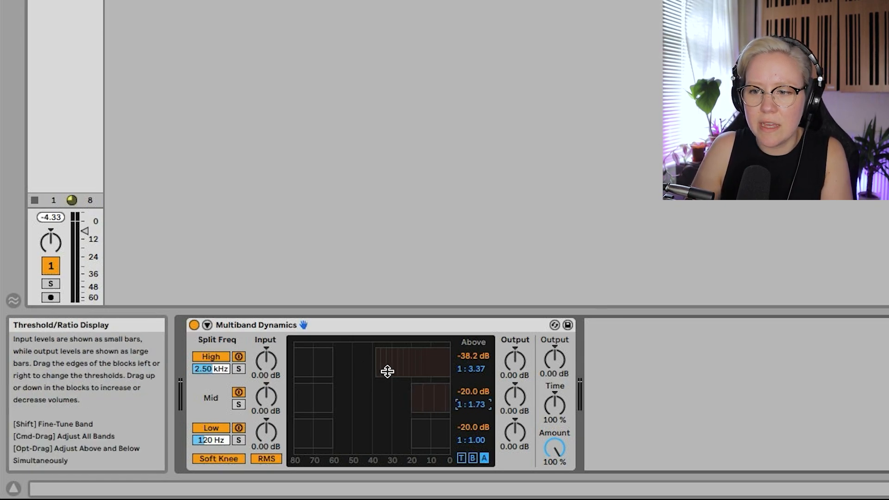
{"action": "left_click_drag", "start_coordinate": [412, 407], "coordinate": [380, 407]}
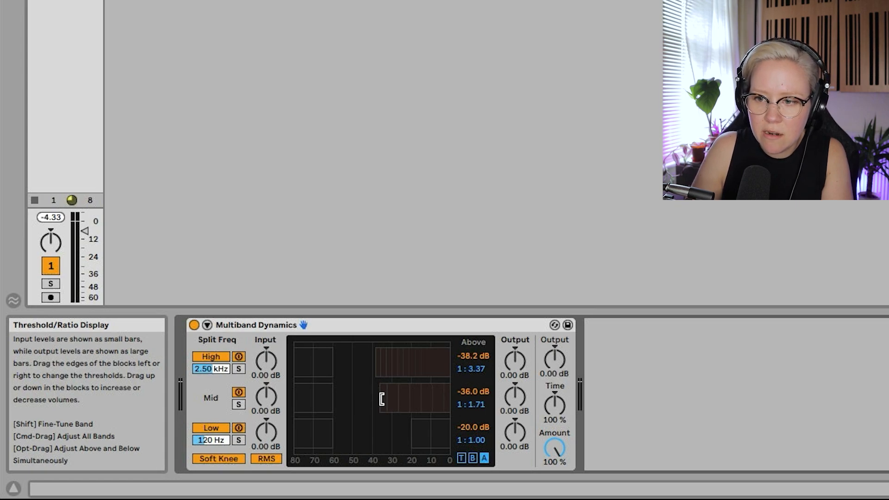
{"action": "mouse_move", "coordinate": [381, 398]}
{"action": "left_mouse_down"}
{"action": "mouse_move", "coordinate": [406, 400]}
{"action": "mouse_move", "coordinate": [371, 399]}
{"action": "left_mouse_up"}
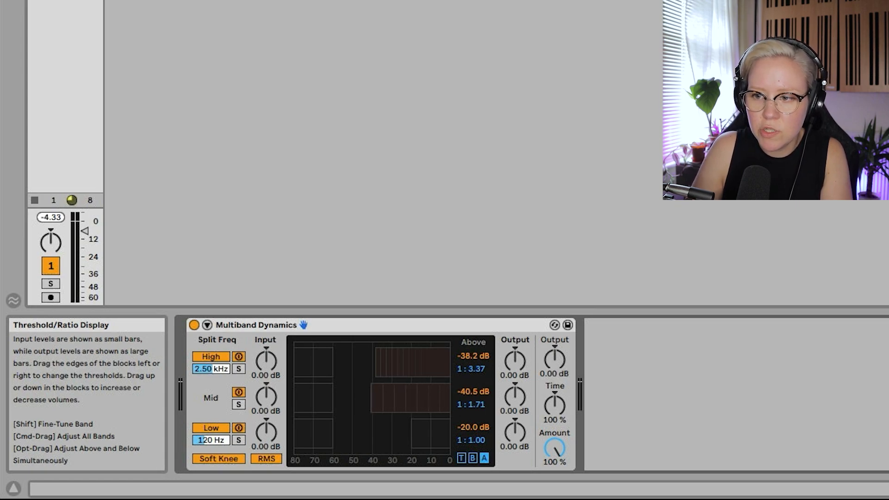
{"action": "left_click", "coordinate": [472, 392]}
{"action": "mouse_move", "coordinate": [472, 392]}
{"action": "left_mouse_down"}
{"action": "mouse_move", "coordinate": [473, 366]}
{"action": "mouse_move", "coordinate": [474, 392]}
{"action": "left_mouse_up"}
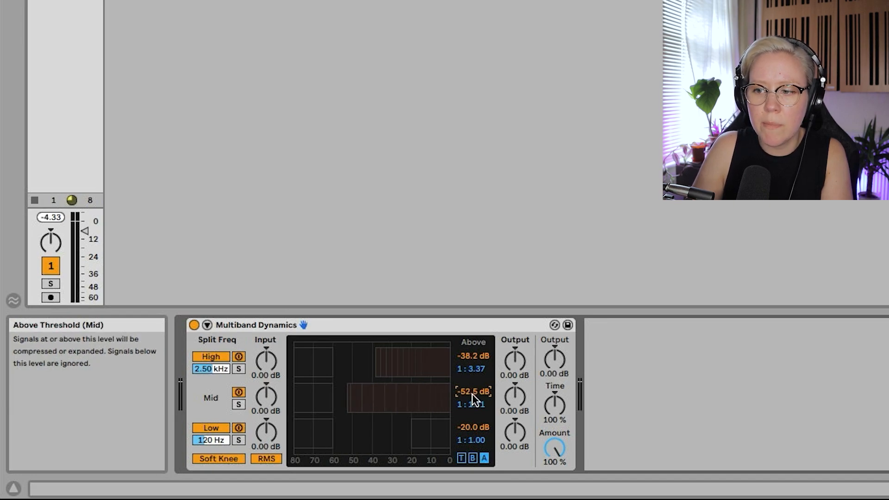
{"action": "left_click_drag", "start_coordinate": [472, 393], "coordinate": [472, 377]}
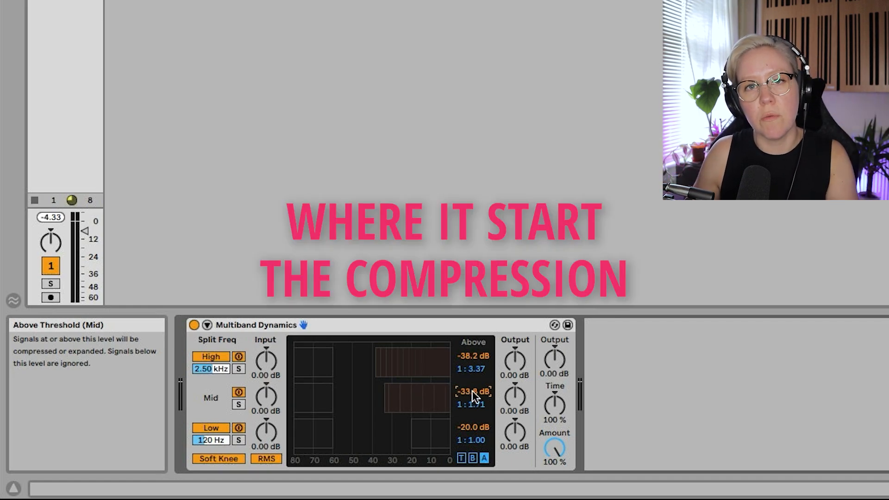
Play the loop while setting the low band's above threshold to -34.8 dB and its above ratio to 1 : 1.78
{"action": "key", "text": "space"}
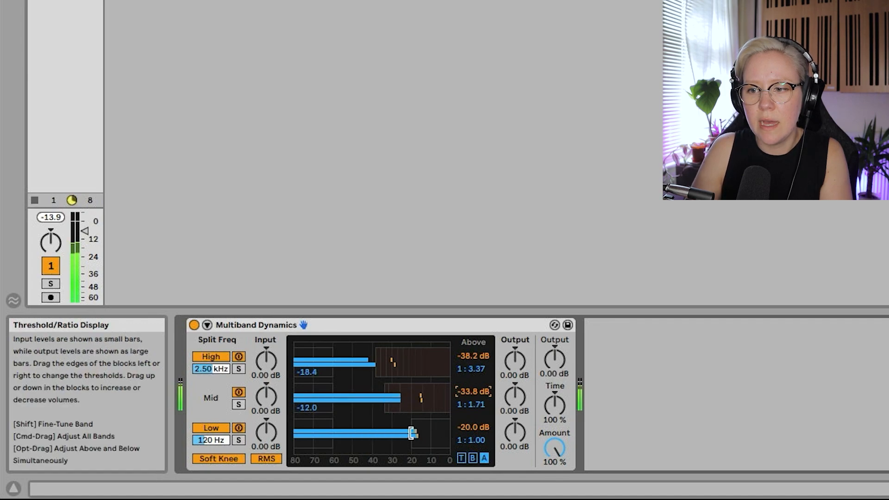
{"action": "left_click_drag", "start_coordinate": [411, 433], "coordinate": [382, 434]}
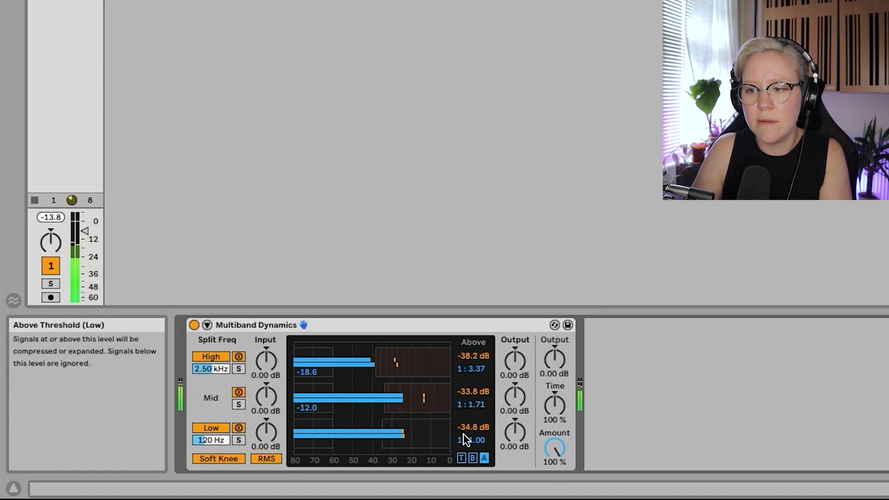
{"action": "mouse_move", "coordinate": [465, 439]}
{"action": "left_mouse_down"}
{"action": "mouse_move", "coordinate": [466, 419]}
{"action": "mouse_move", "coordinate": [465, 427]}
{"action": "left_mouse_up"}
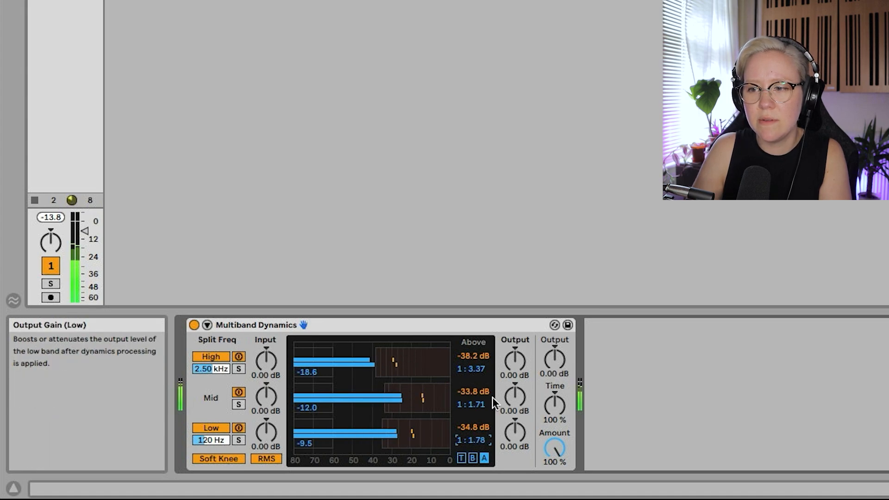
{"action": "key", "text": "space"}
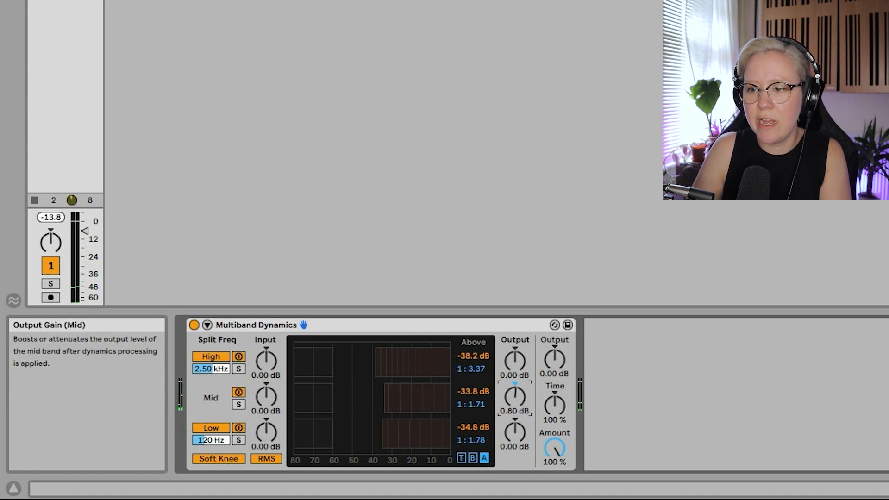
Solo the bands and set their output gains to 4.60 dB high, 4.10 dB mid and 6.30 dB low, and hide the help view
{"action": "left_click_drag", "start_coordinate": [515, 396], "coordinate": [515, 386]}
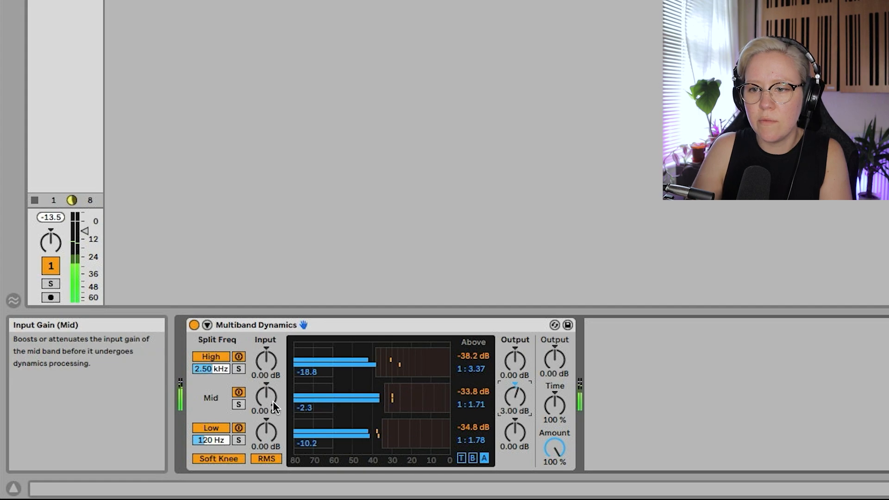
{"action": "left_click", "coordinate": [239, 404]}
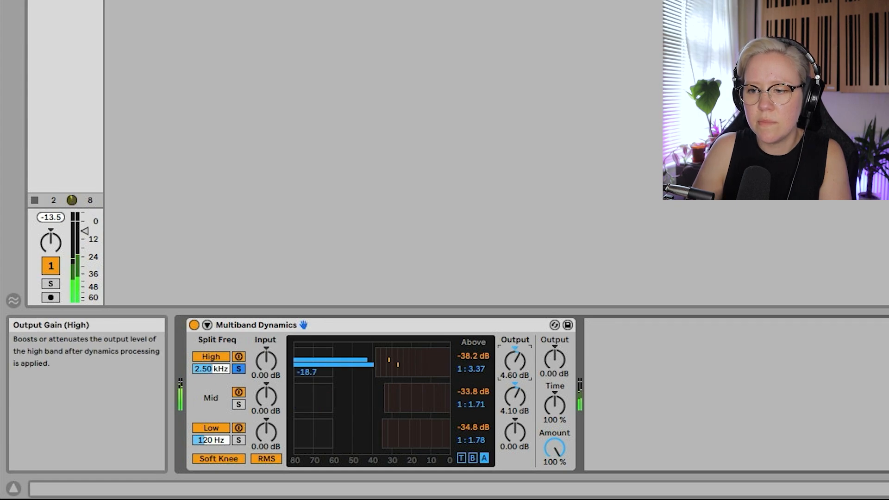
{"action": "left_click", "coordinate": [239, 440]}
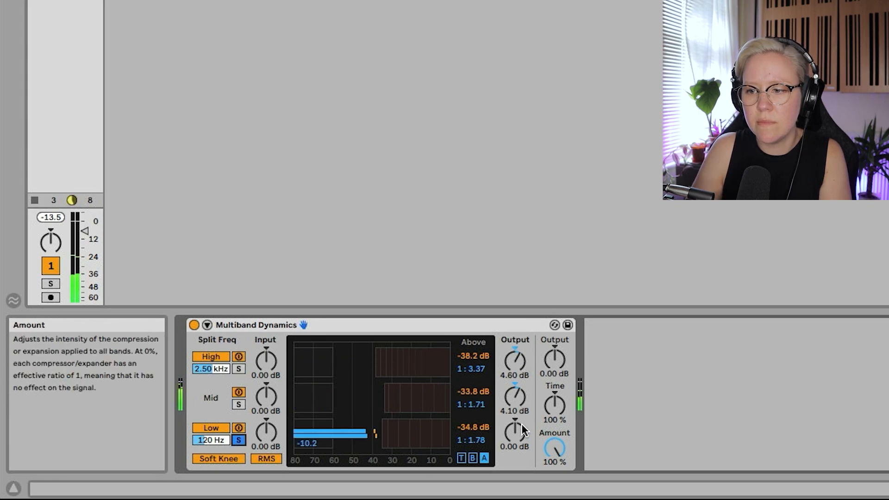
{"action": "left_click_drag", "start_coordinate": [514, 433], "coordinate": [514, 414]}
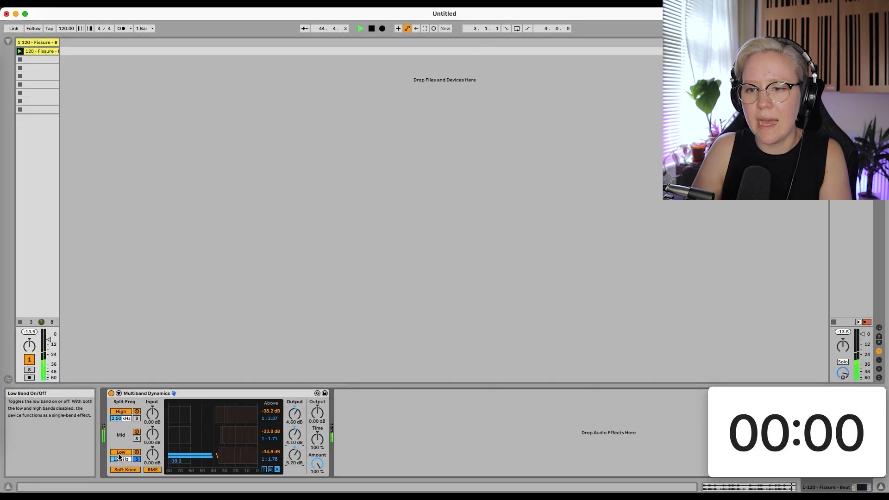
{"action": "left_click", "coordinate": [8, 486]}
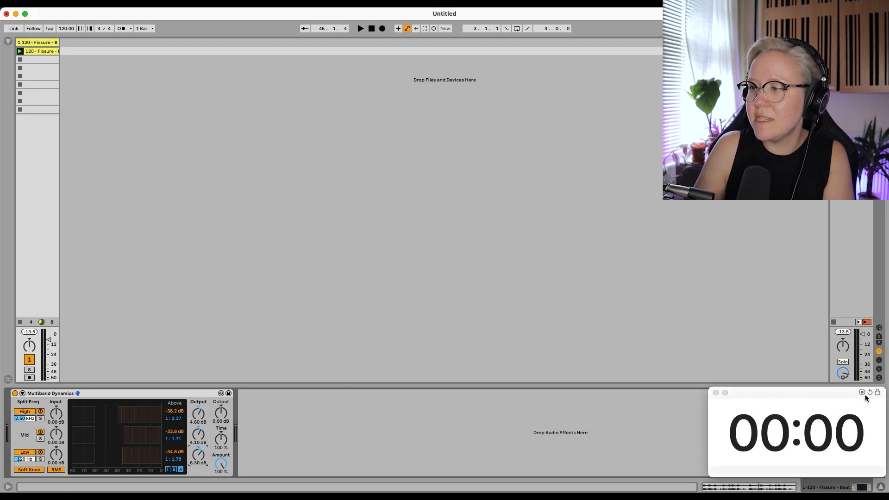
Bypass and re-enable Multiband Dynamics during playback to compare the dry and compressed loop
{"action": "left_click", "coordinate": [863, 393]}
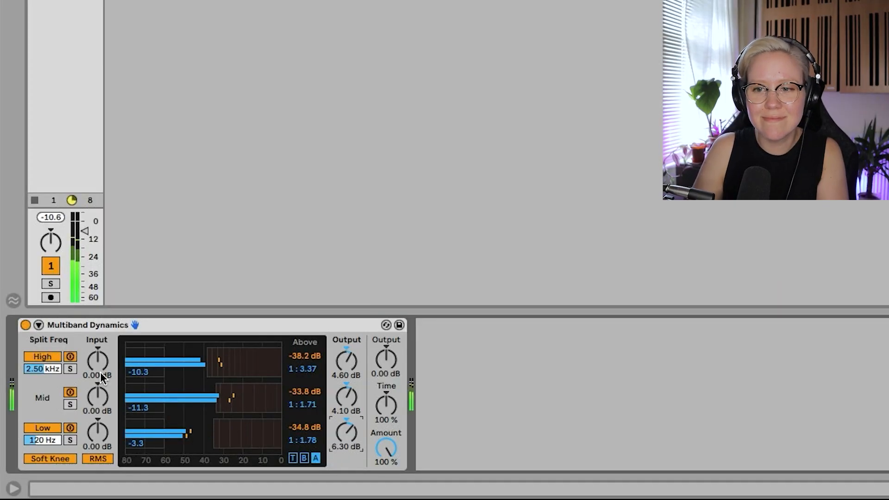
{"action": "left_click", "coordinate": [26, 325]}
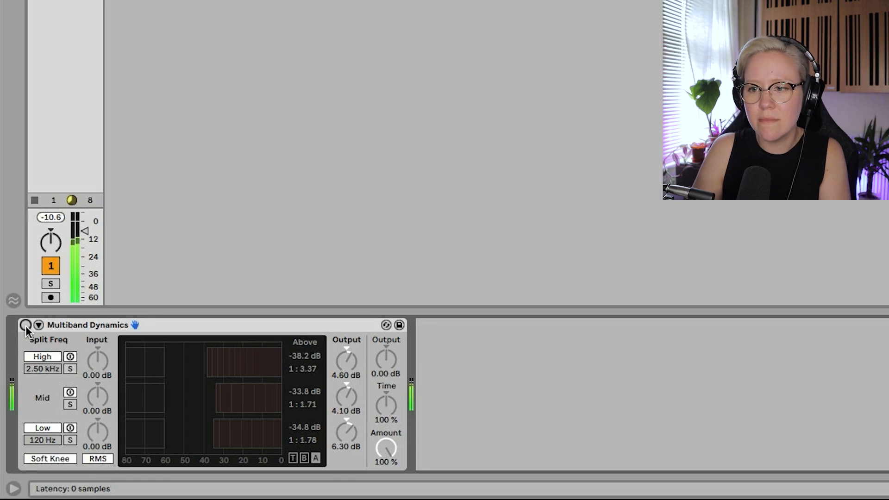
{"action": "left_click", "coordinate": [25, 325]}
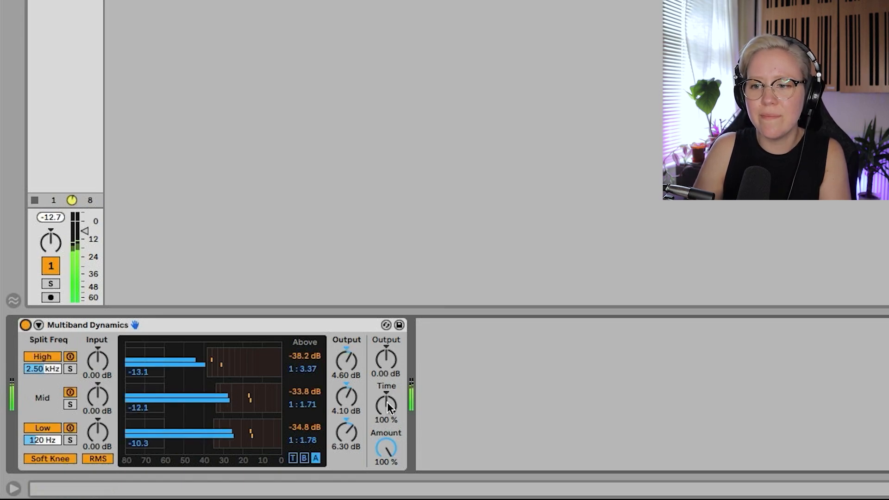